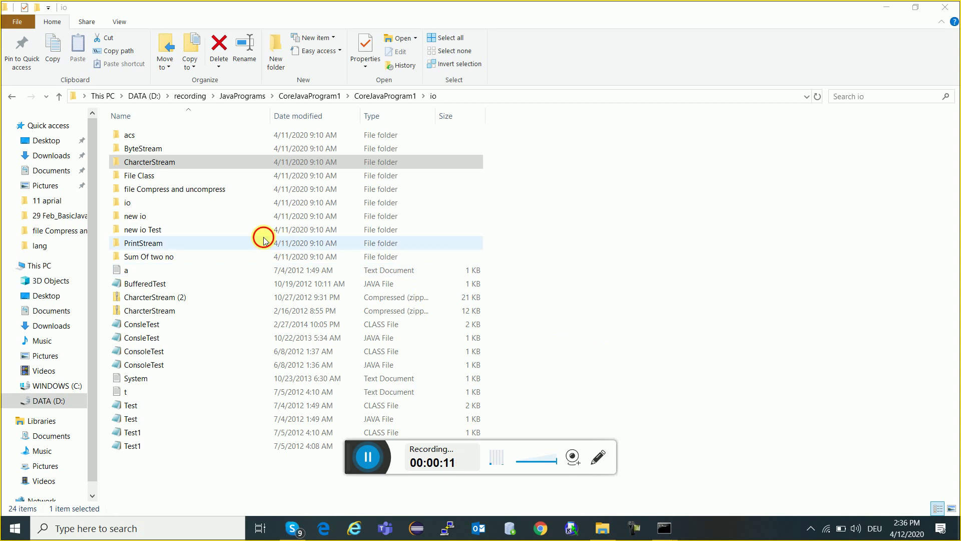
Step: Go to the inner CoreJavaProgram1 folder and open its networking subfolder
click(263, 240)
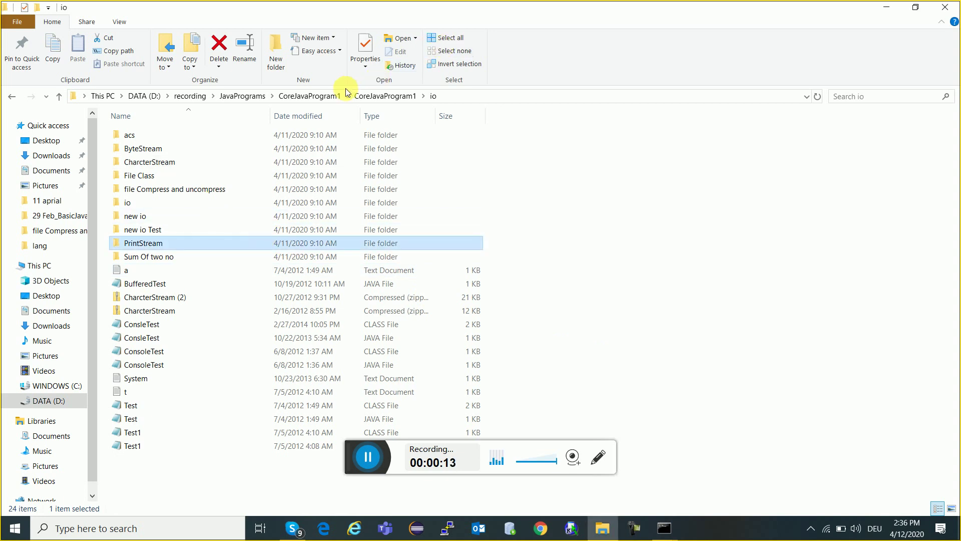
click(311, 96)
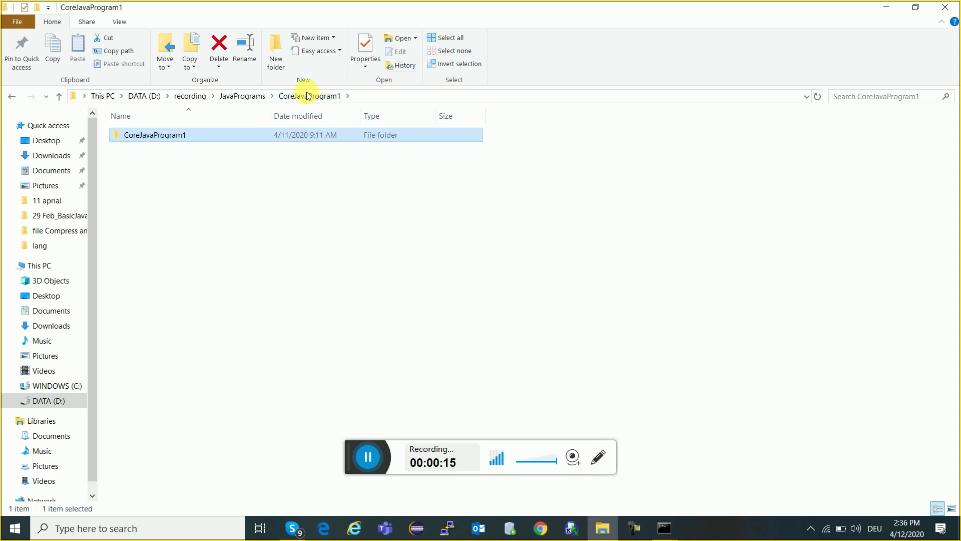
click(174, 135)
double_click(174, 136)
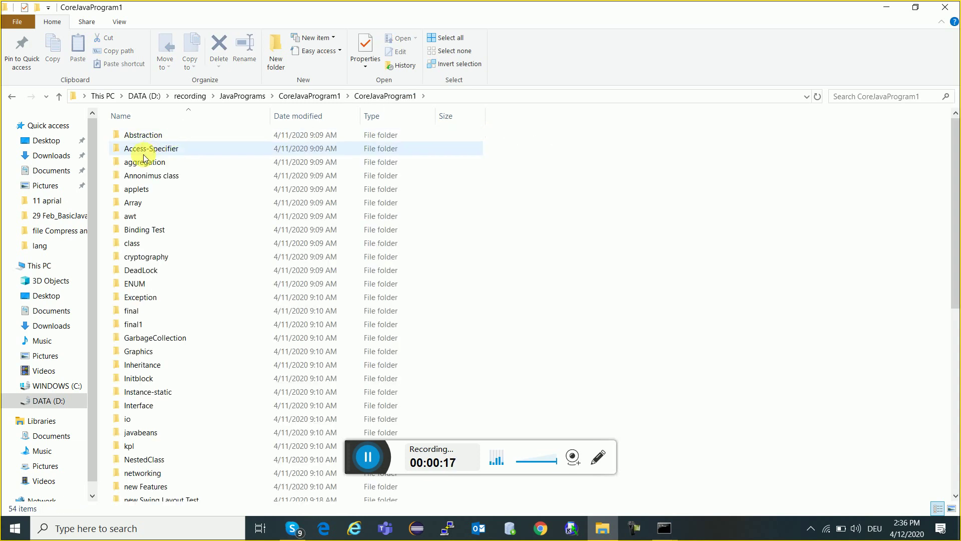
click(134, 217)
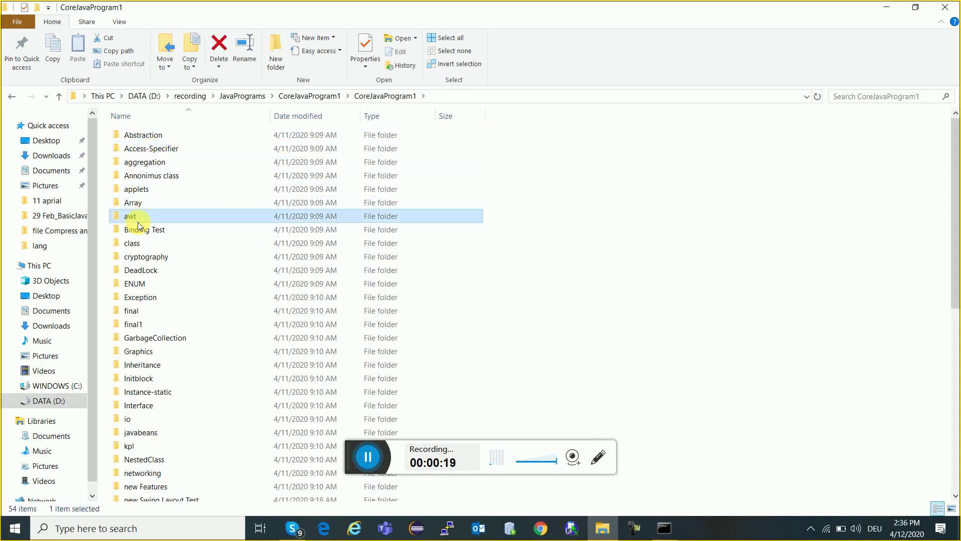
key(n)
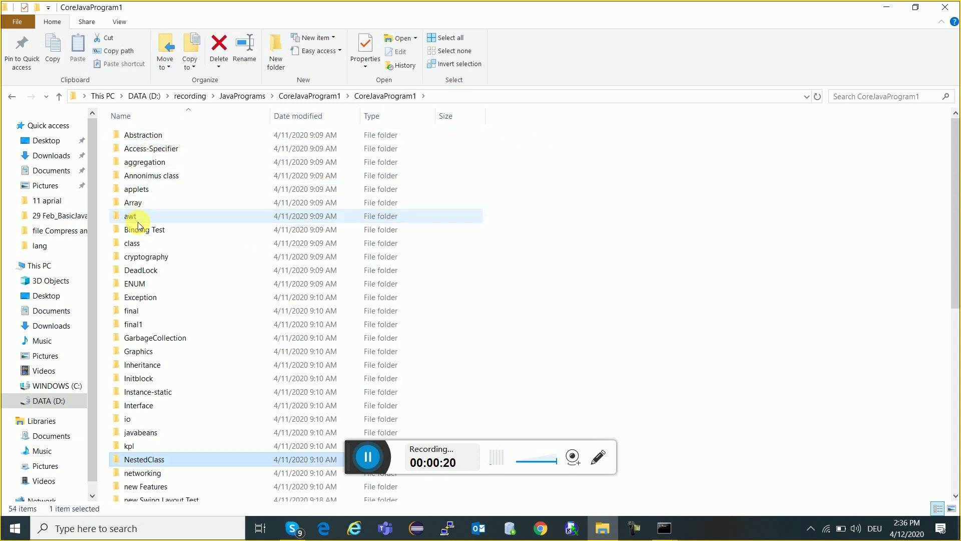
key(Down)
key(Return)
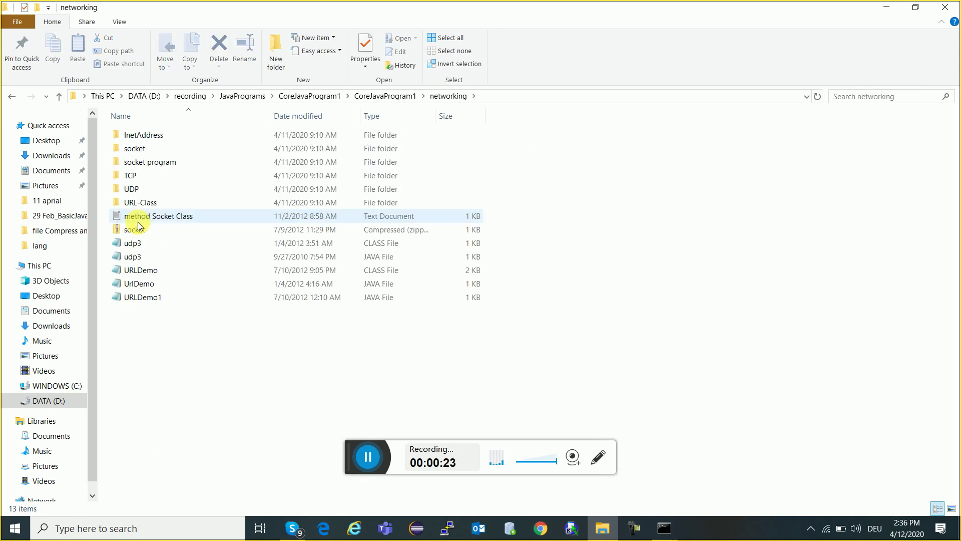
Step: Browse the networking folder's entries from the socket folder down to the method Socket Class text document
key(s)
key(Down)
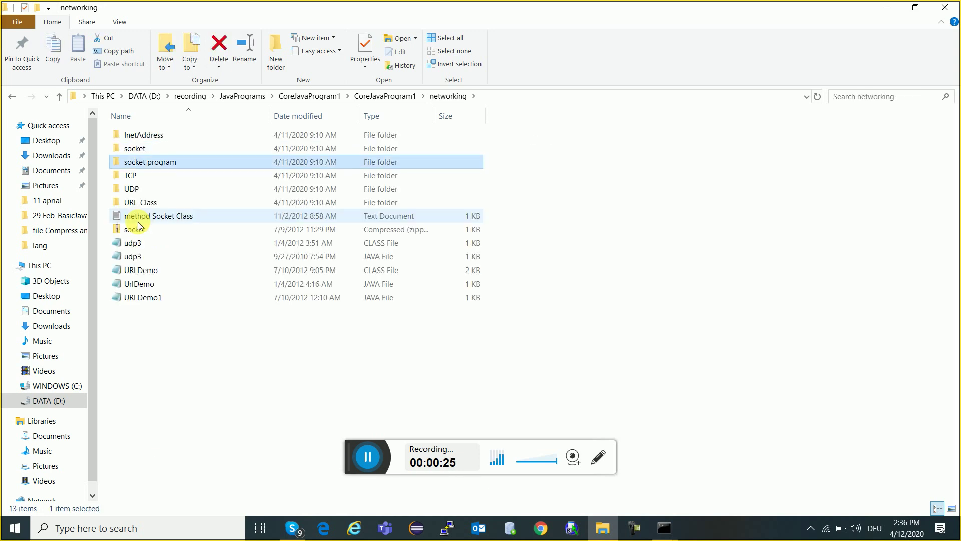
key(Down)
key(Down)
key(Down)
key(Down)
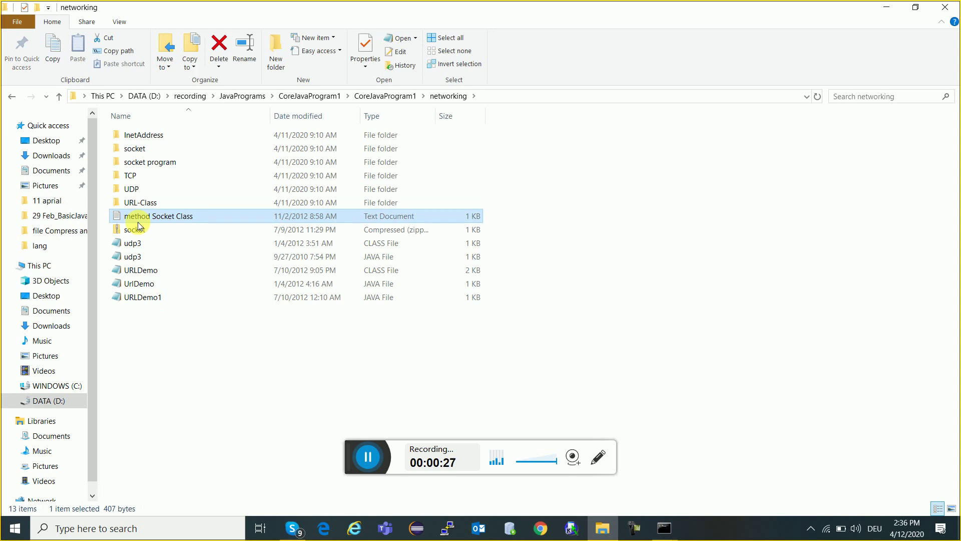
Step: Clear the desktop by minimizing the folder window and closing both command prompt windows
click(897, 11)
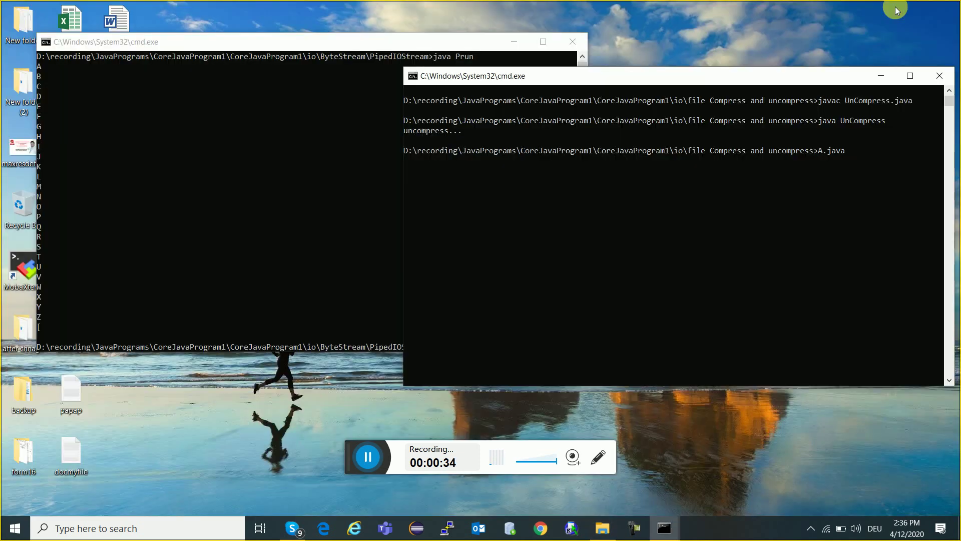
click(940, 76)
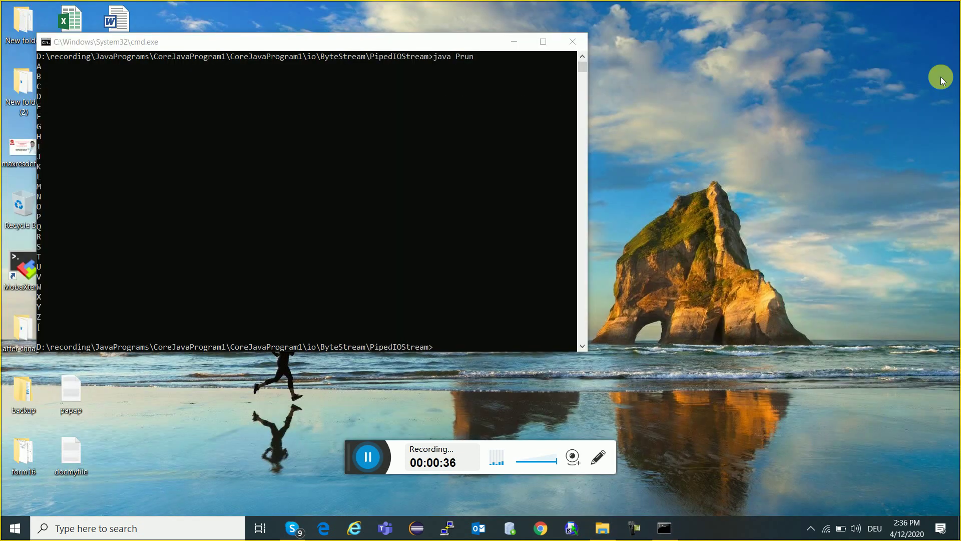
click(577, 45)
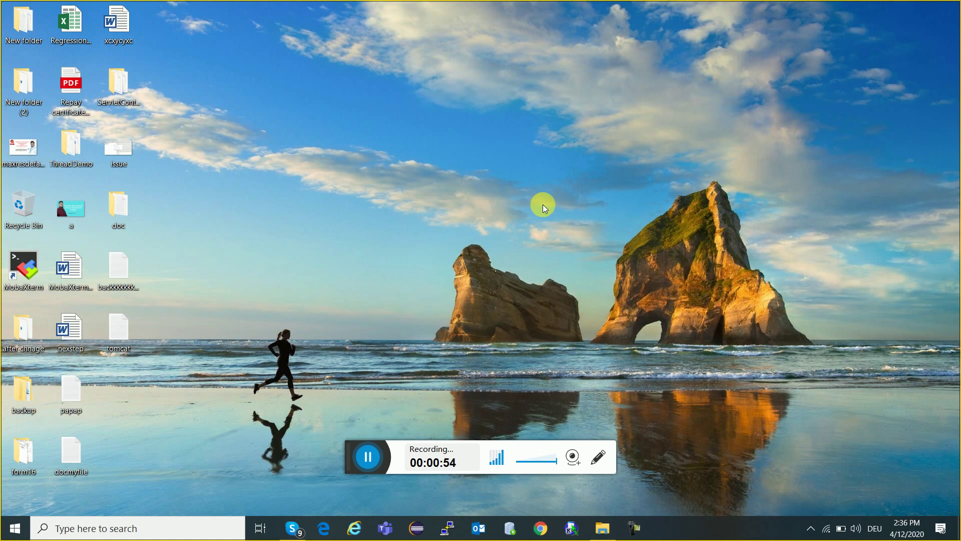
Step: Launch Notepad, write the heading "Networking" in the blank document and highlight the word
key(super+r)
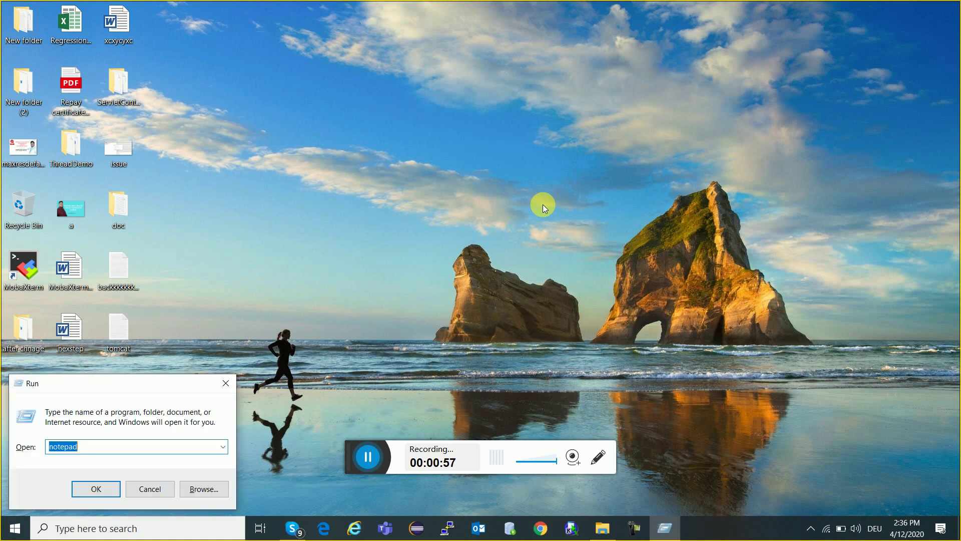
key(Return)
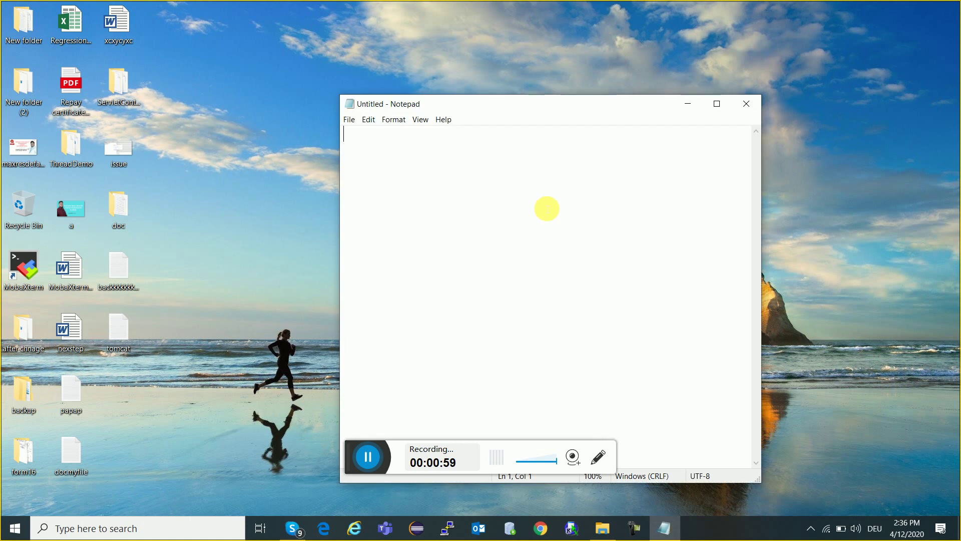
text(N)
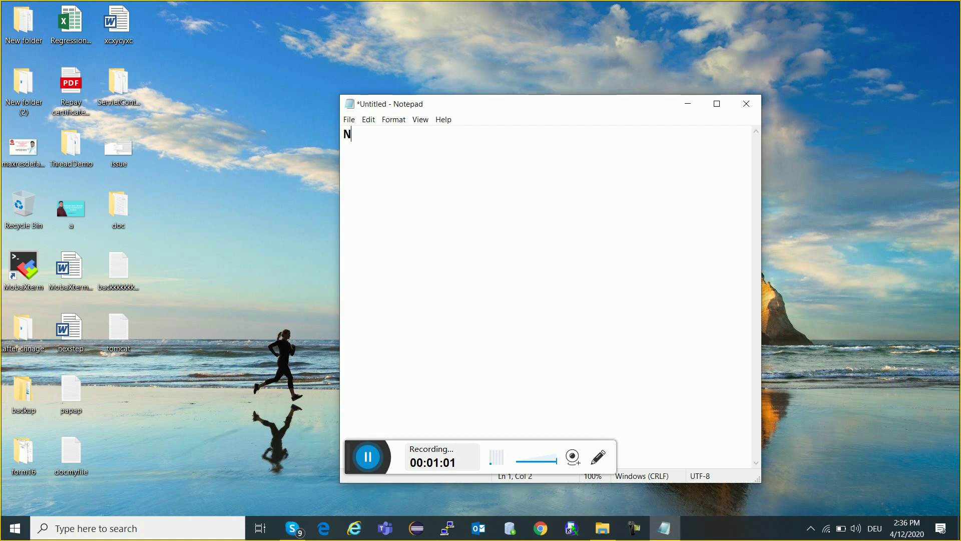
text(etworking)
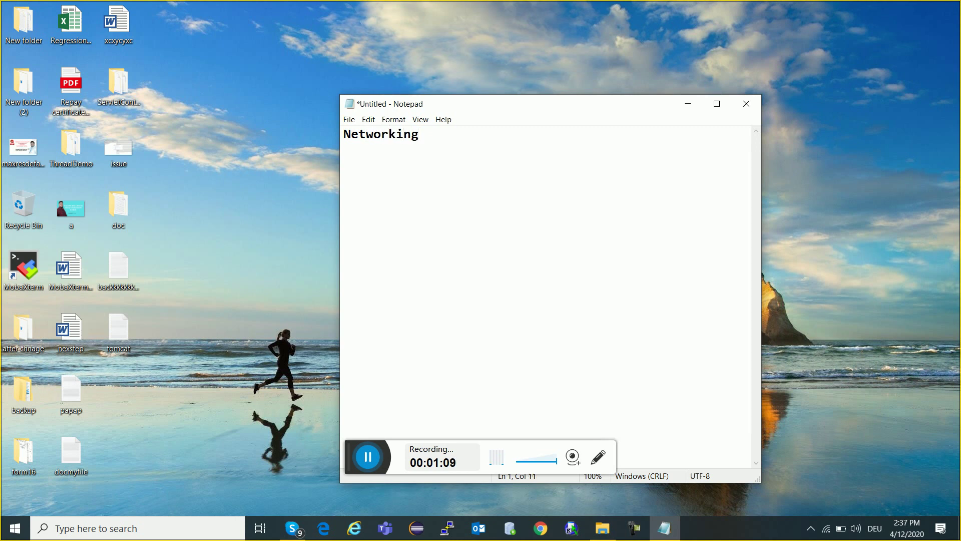
key(shift+Left)
key(shift+Home)
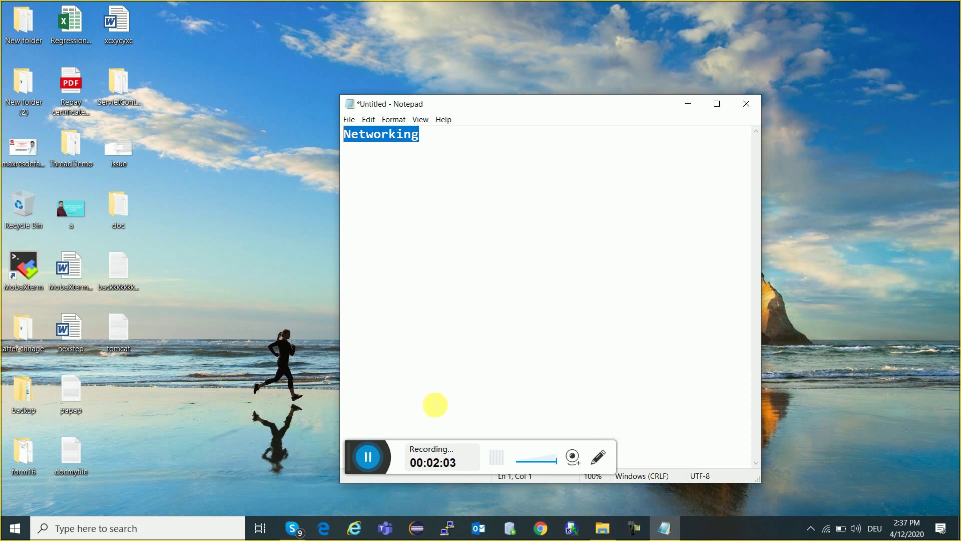
Step: Switch to Chrome and search Google for "java networking"
click(506, 528)
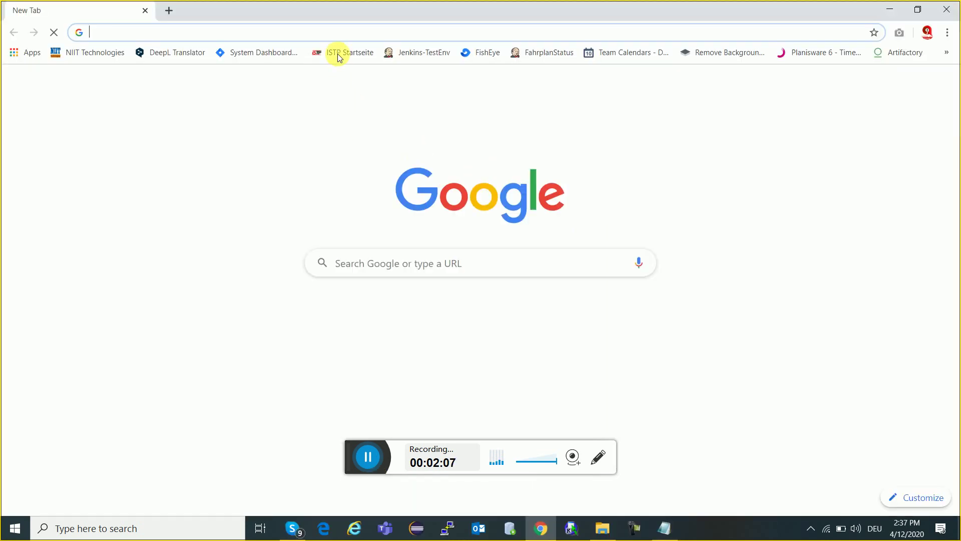
text(java)
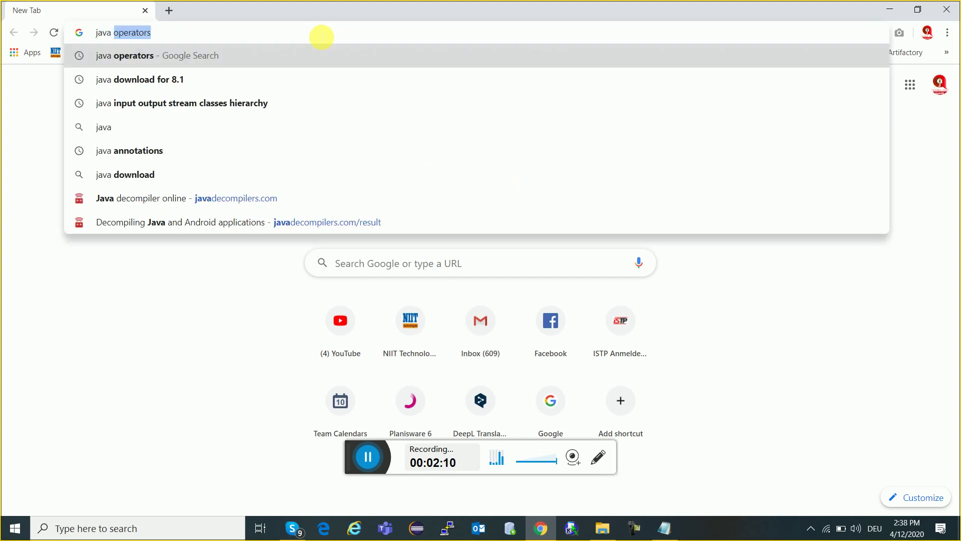
text( netw)
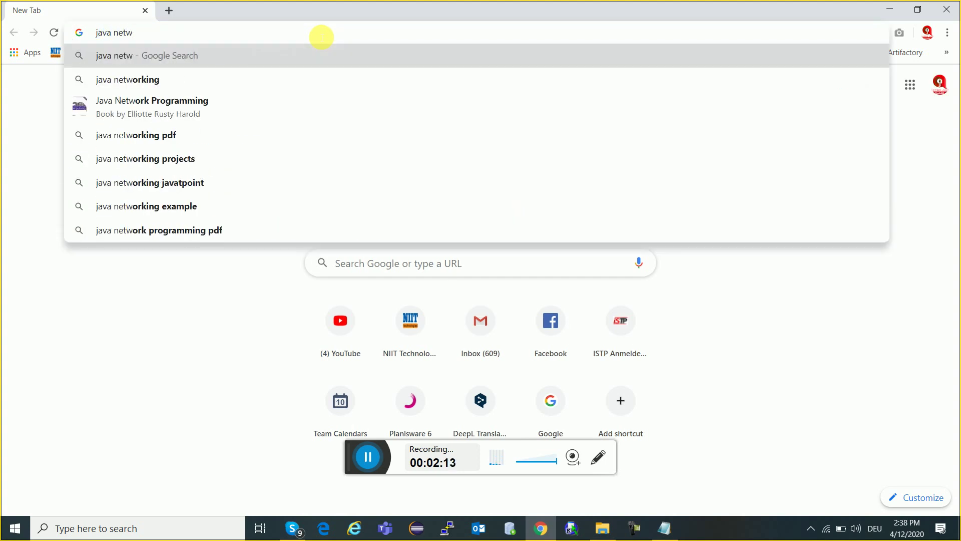
key(Down)
key(Return)
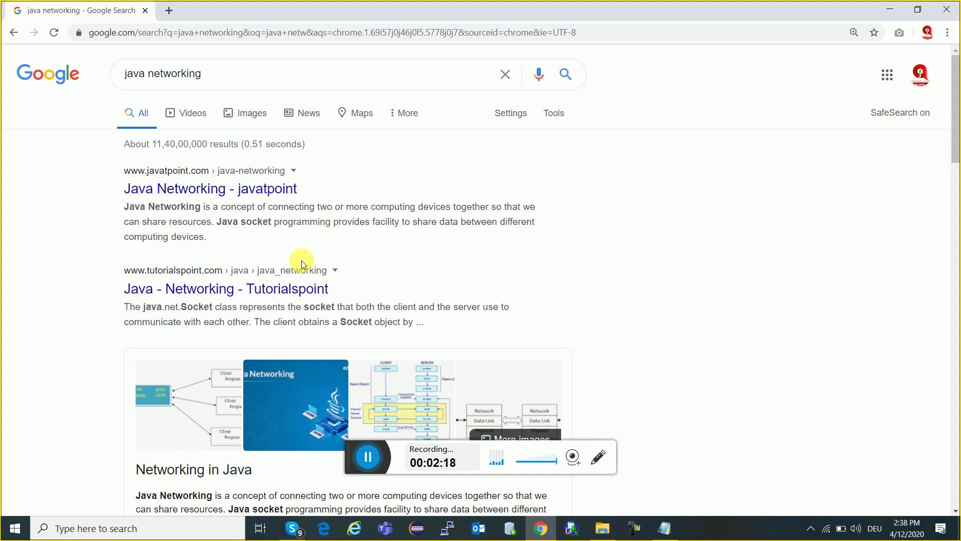
Step: View the Wikitechy diagram of subnetworks connected to the Internet in the image results, and close the browser
click(248, 113)
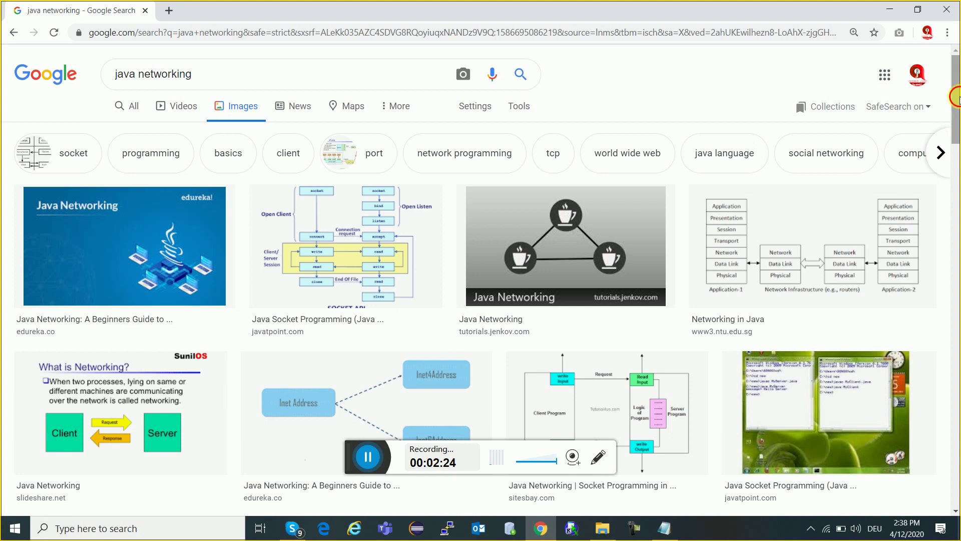
drag(956, 97, 956, 179)
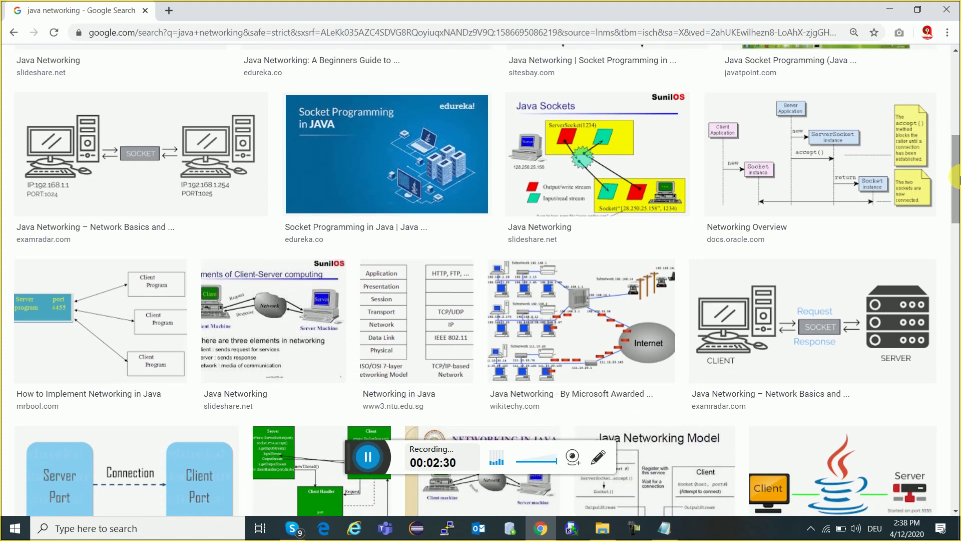
click(568, 338)
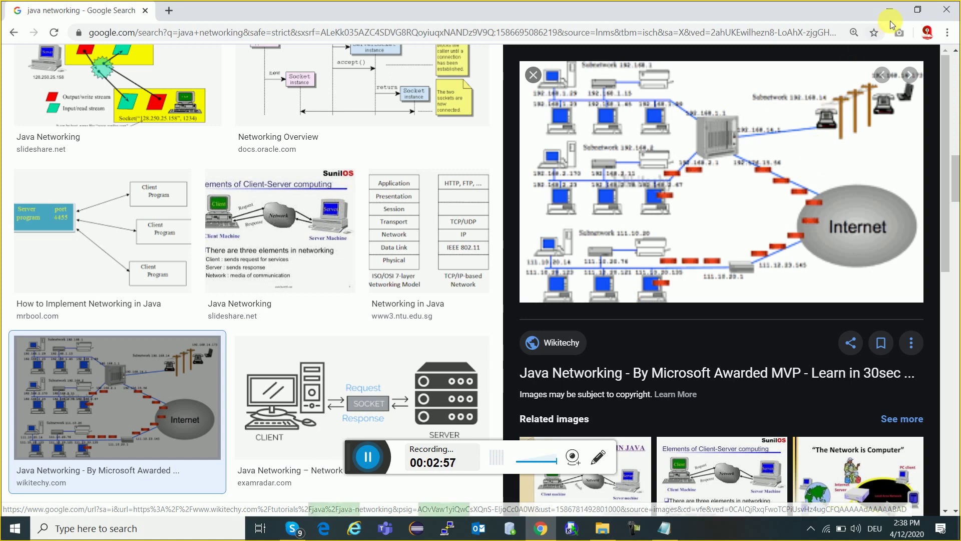
click(943, 11)
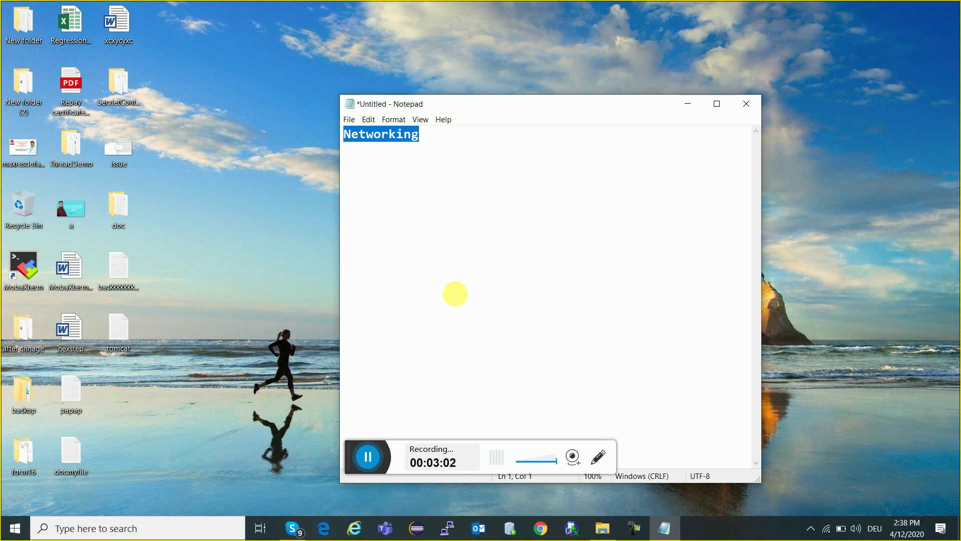
Step: Add the lines "-LAN", "-MAN" and "-WAN" below the Networking heading, leaving one blank line after it
click(511, 280)
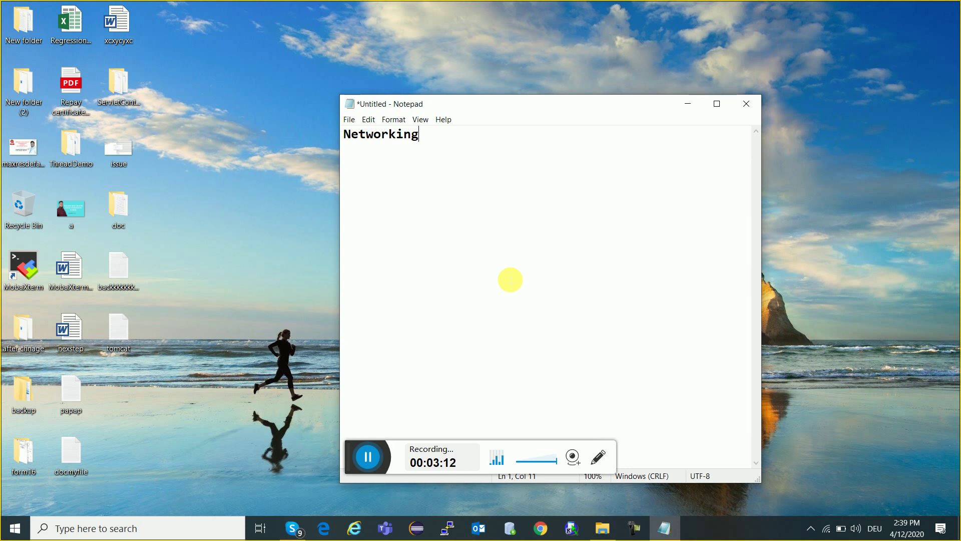
key(Return)
key(Return)
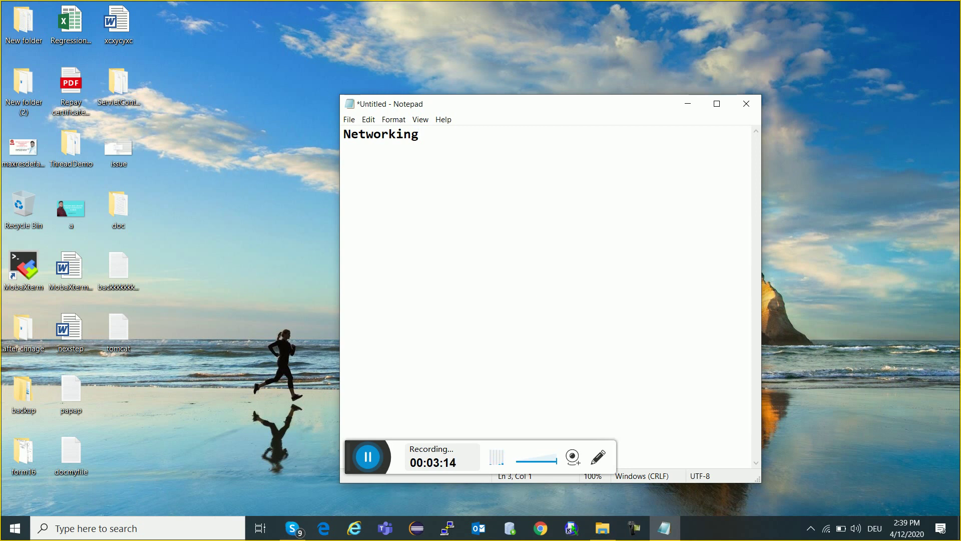
text(-)
text(LAN)
text(-MA)
key(BackSpace)
key(BackSpace)
key(BackSpace)
text(MAN )
text(-)
text(WAN)
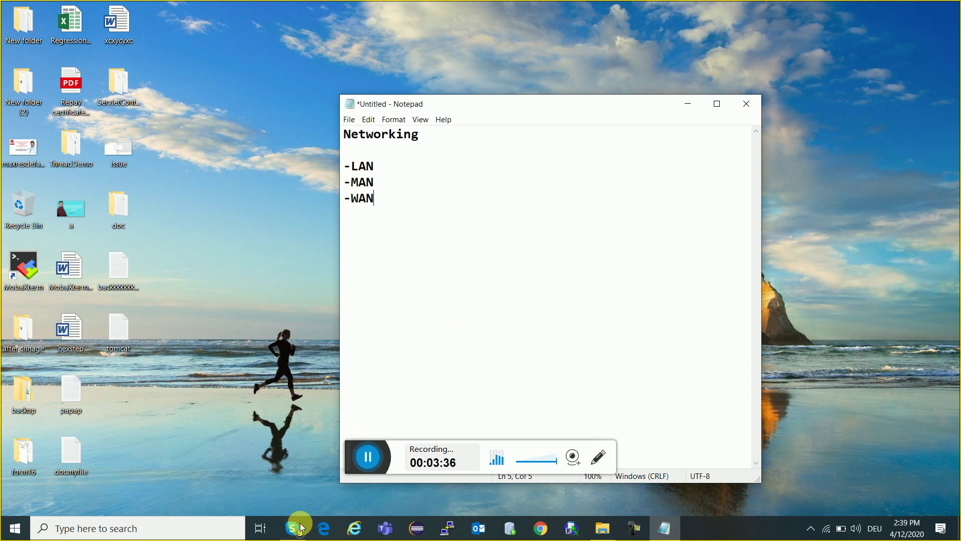
Step: Search Windows for Paint, launch it and maximize its window
click(137, 528)
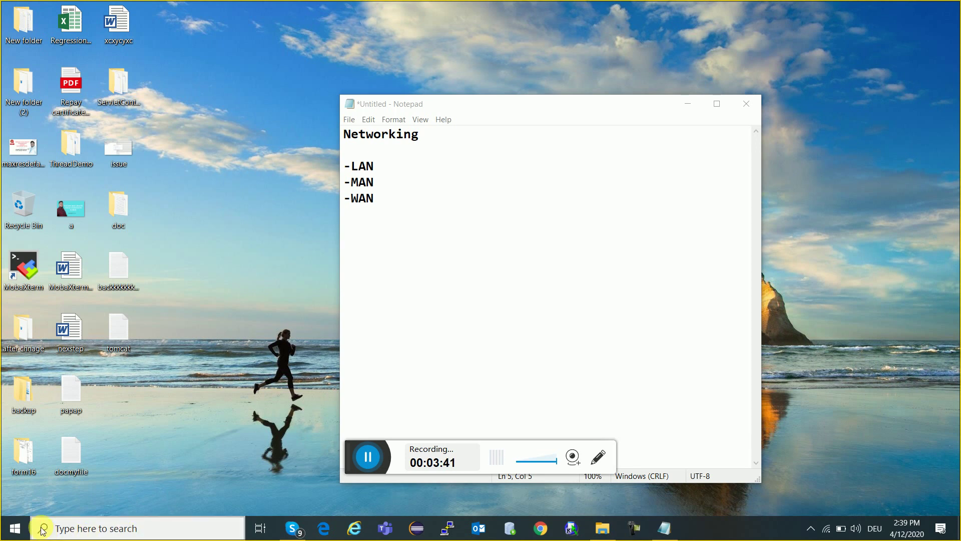
click(84, 529)
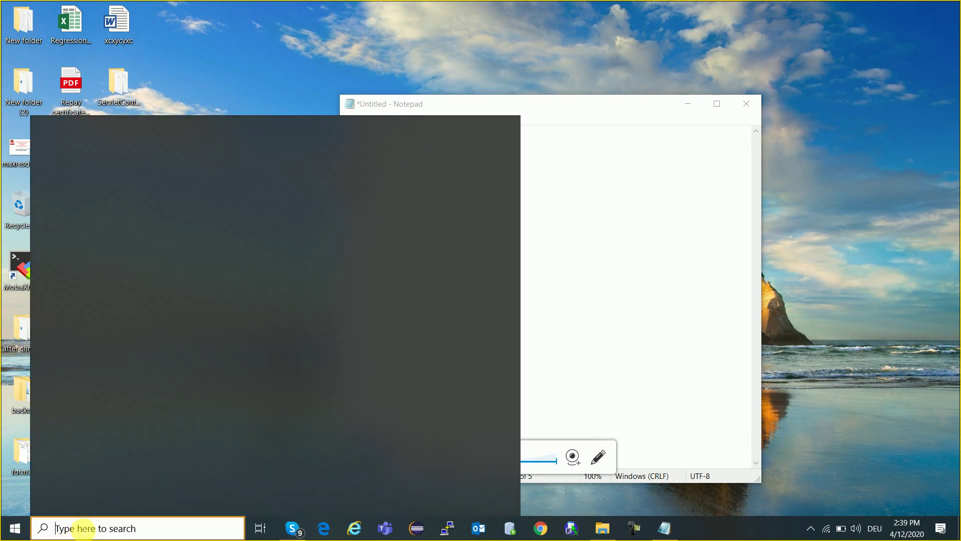
text(pai)
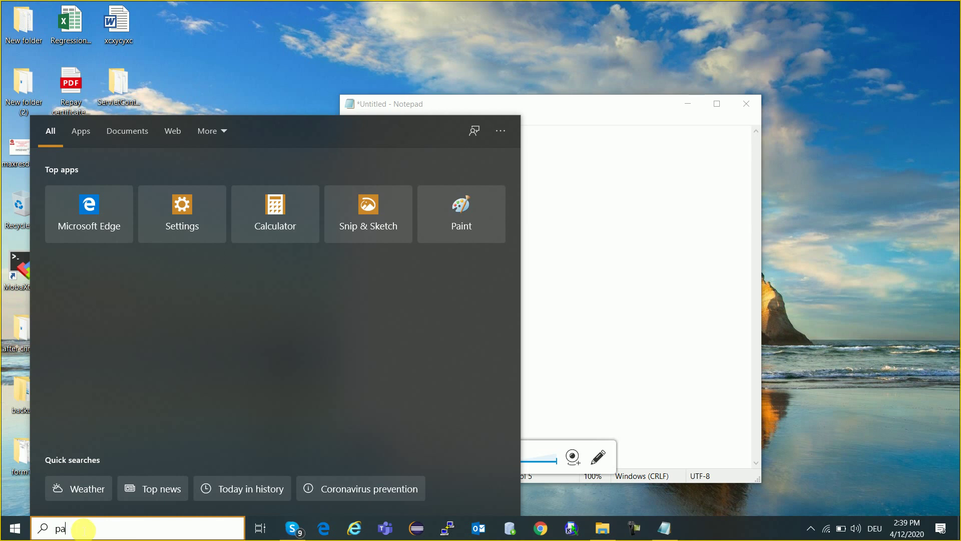
click(153, 181)
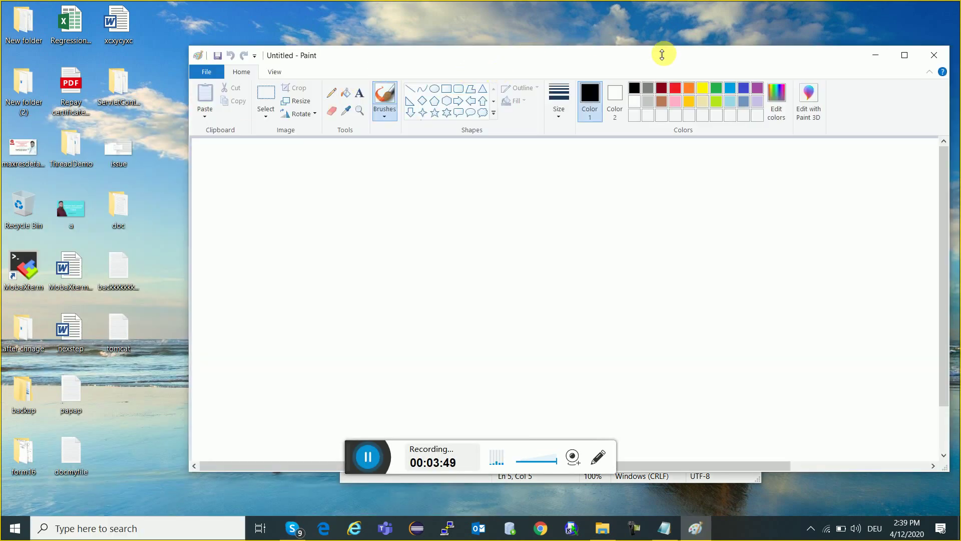
click(904, 55)
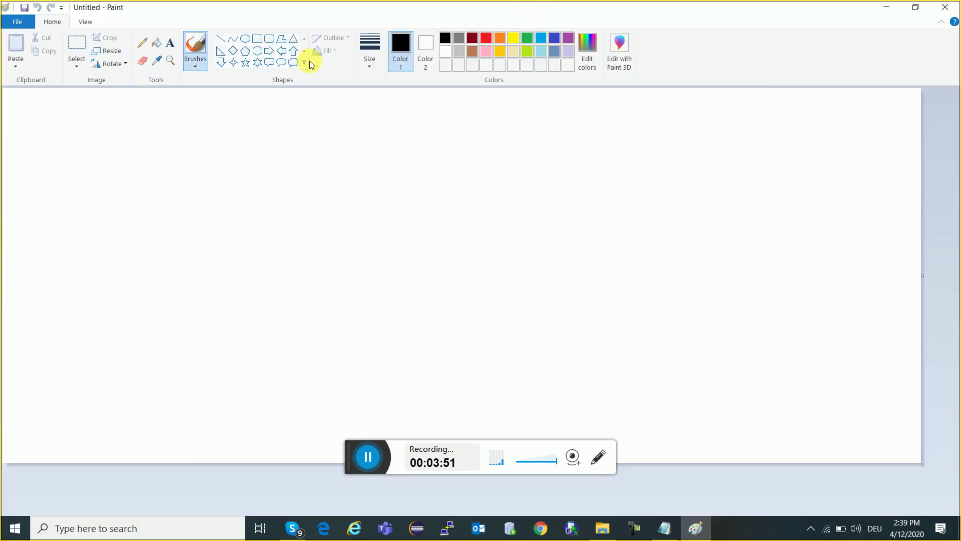
Step: Draw two separate black-outlined rectangles on the canvas, one near the upper left and one near the upper middle
click(258, 40)
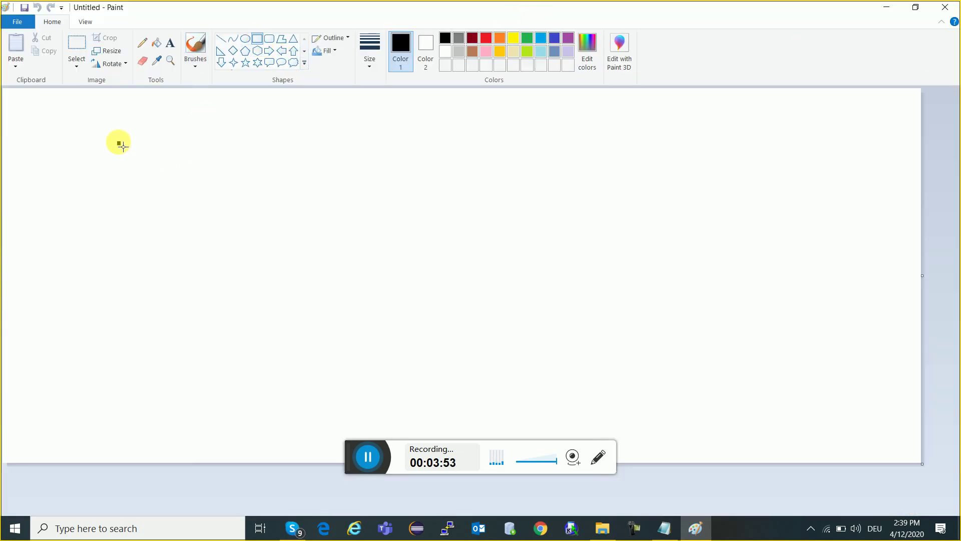
drag(119, 143, 205, 234)
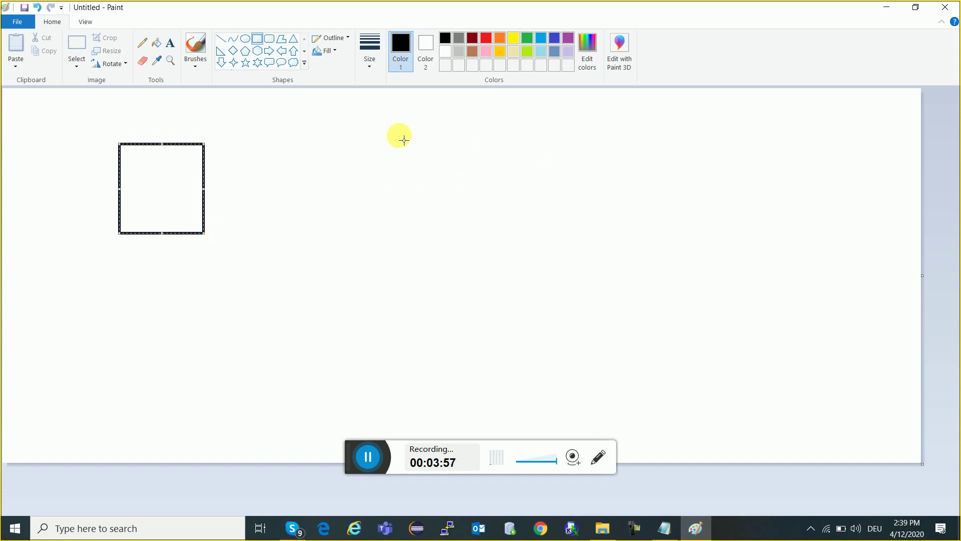
drag(398, 134, 489, 214)
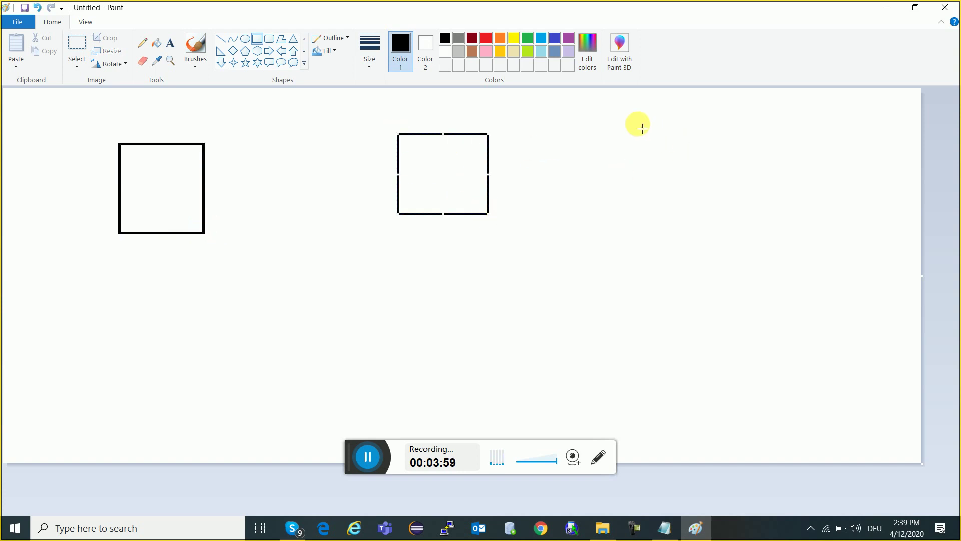
Step: Draw a wide black-outlined rectangle at the canvas's upper right and a roughly square one at its lower left
drag(634, 123, 775, 202)
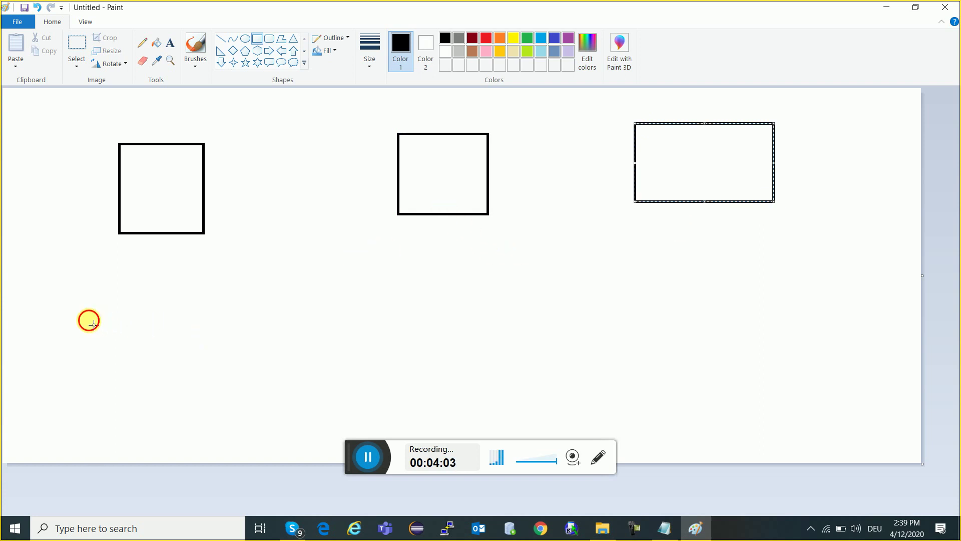
drag(88, 320, 169, 403)
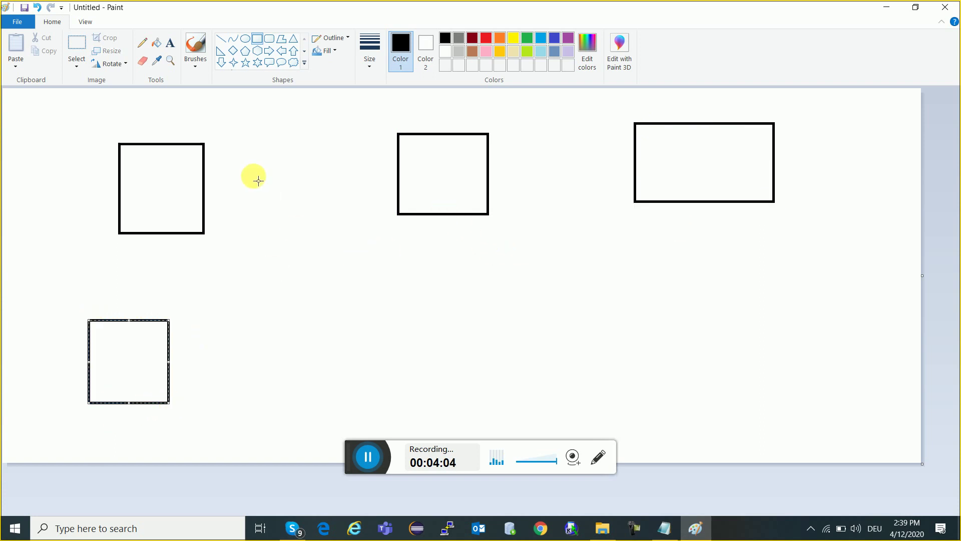
Step: Draw straight-line stands beneath the upper-left and upper-middle rectangles, using crossing strokes under the first and a triangle of strokes under the second
click(220, 40)
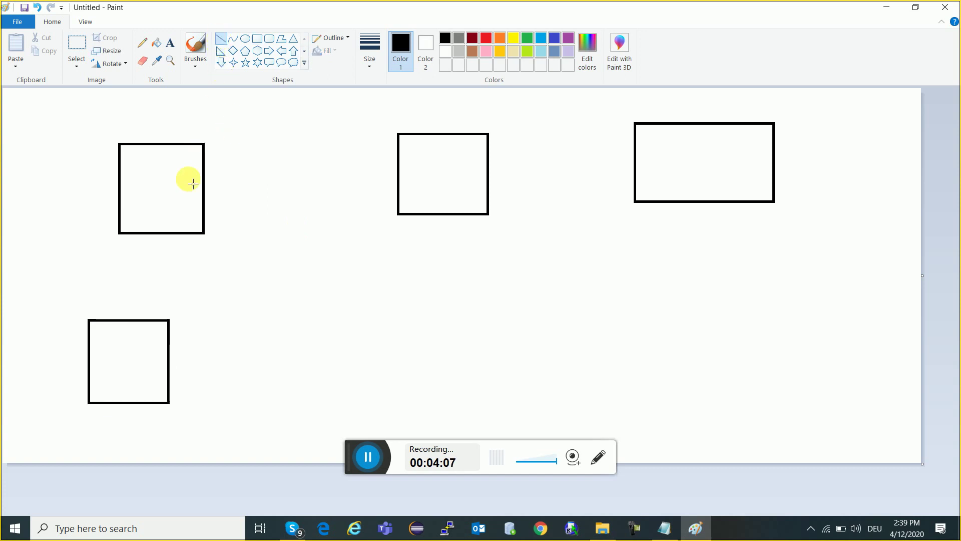
drag(157, 234, 151, 273)
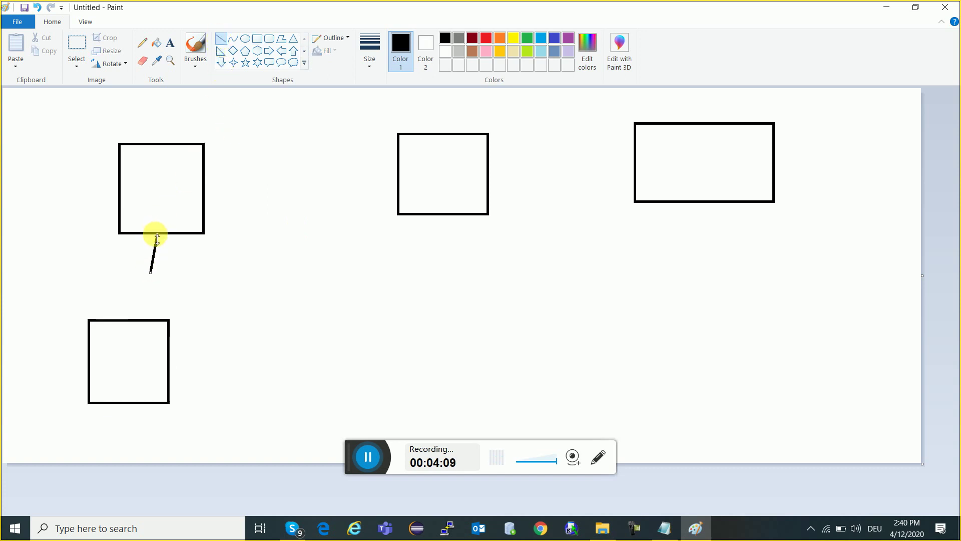
drag(160, 237, 191, 268)
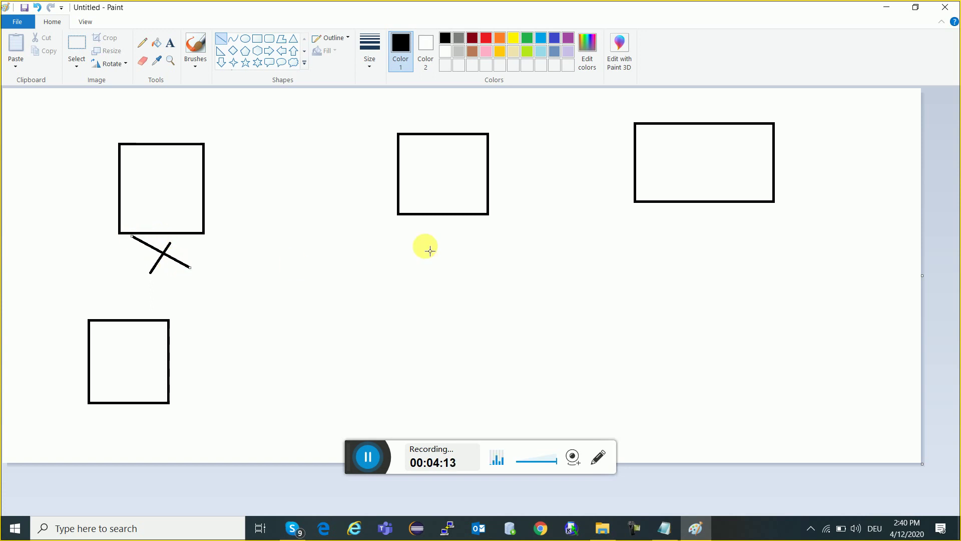
drag(435, 216, 431, 257)
drag(399, 214, 469, 239)
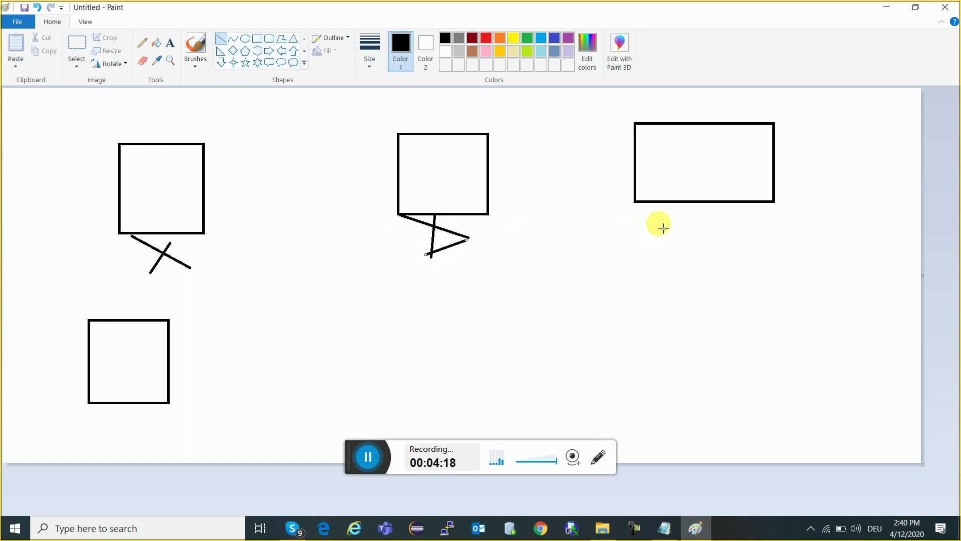
Step: Draw stands beneath the wide upper-right and the lower-left rectangles, each with two slanted legs and a sloping base line
drag(687, 205, 673, 247)
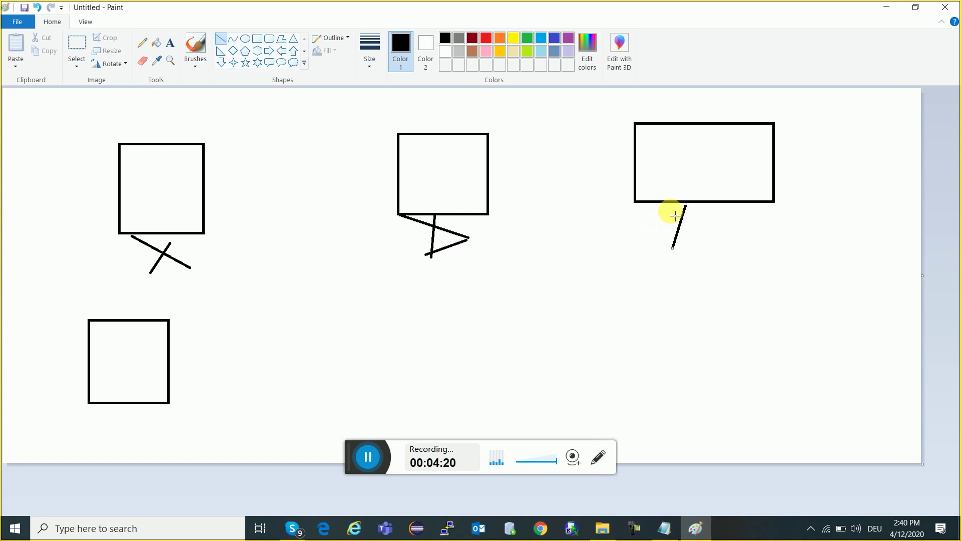
drag(670, 204, 739, 229)
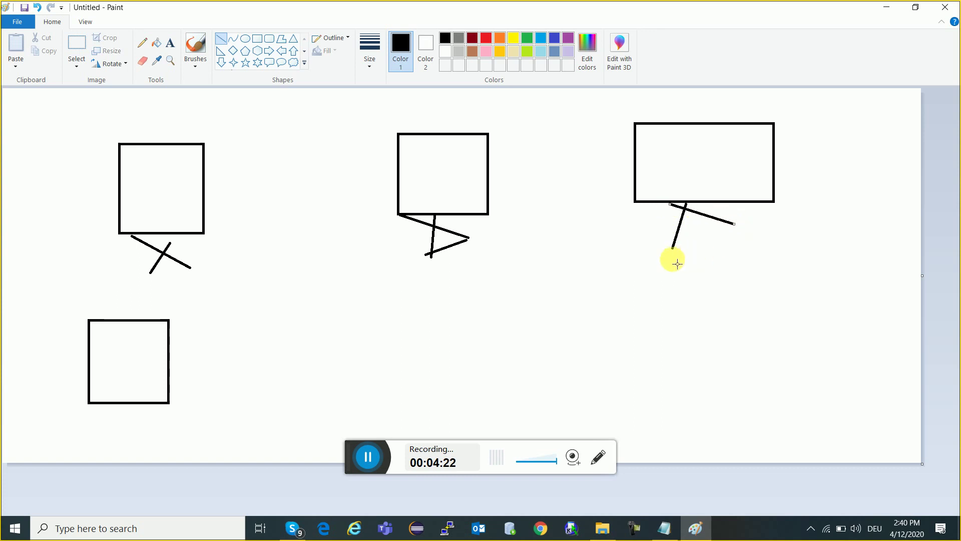
mouse_move(647, 258)
mouse_down()
mouse_move(701, 221)
mouse_move(746, 219)
mouse_up()
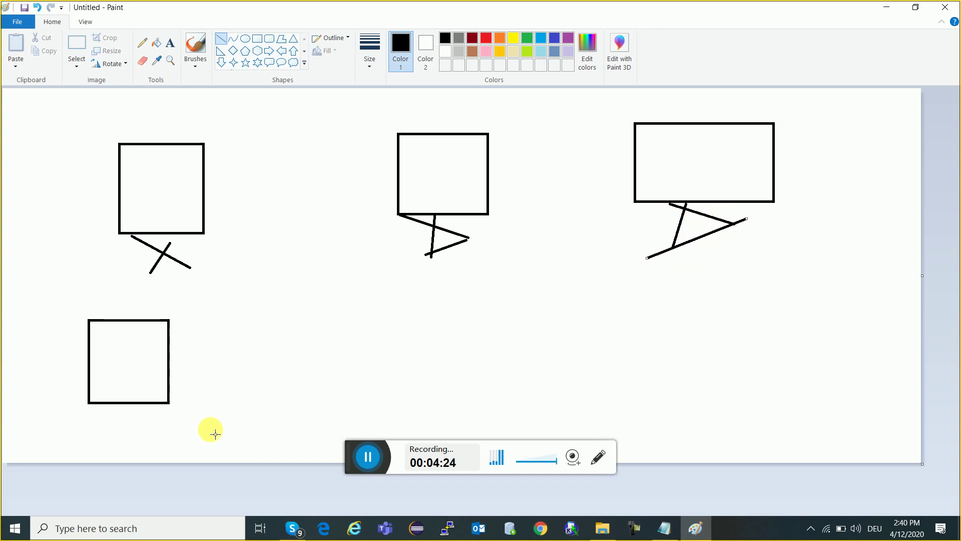
drag(125, 403, 116, 454)
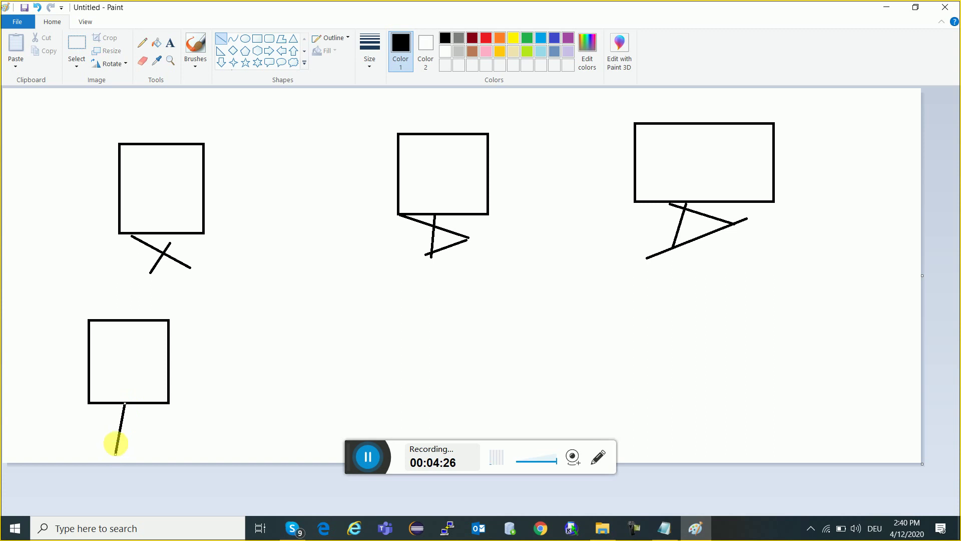
drag(125, 404, 161, 441)
drag(90, 455, 205, 437)
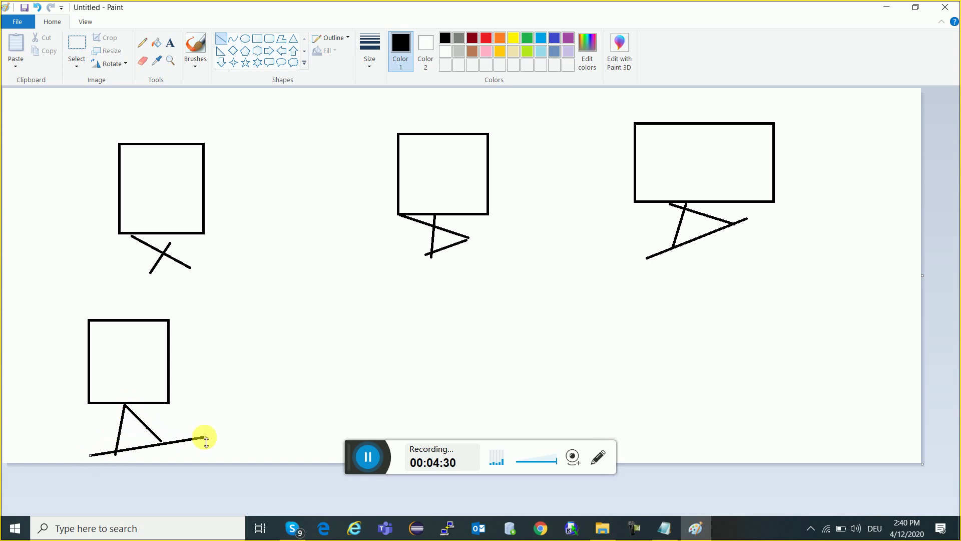
Step: Link the lower-left rectangle to the upper-left stand with a straight line, and join the three upper rectangles in a row with Curve-tool lines
drag(176, 331, 173, 264)
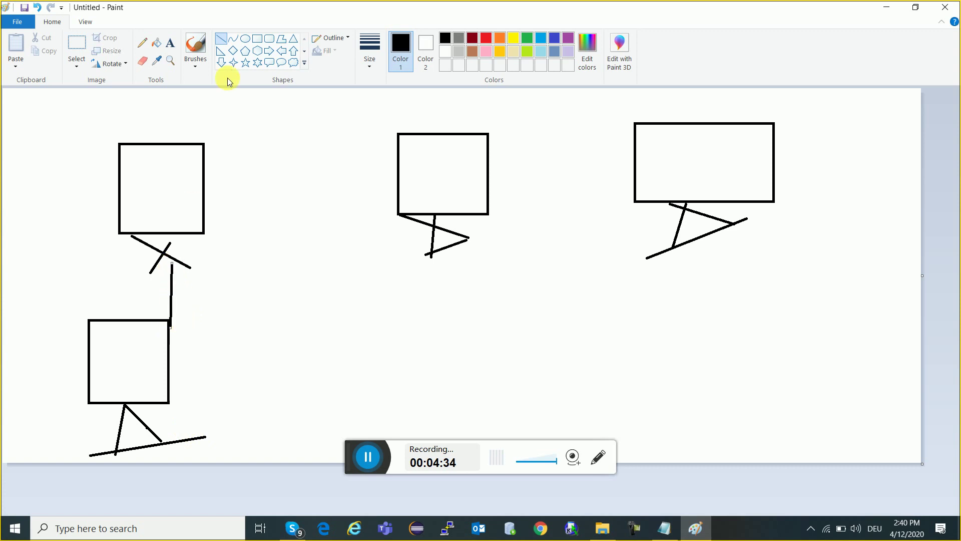
click(233, 42)
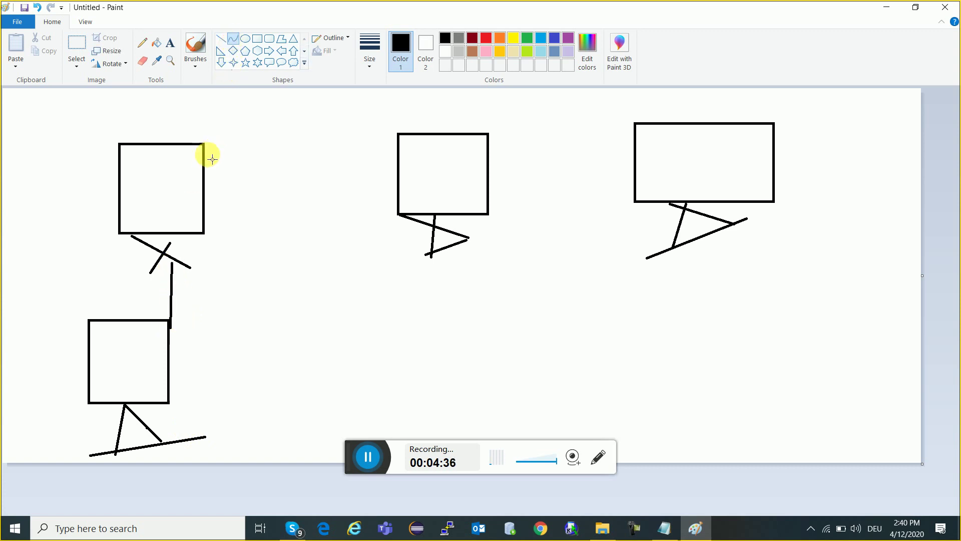
drag(206, 172, 399, 167)
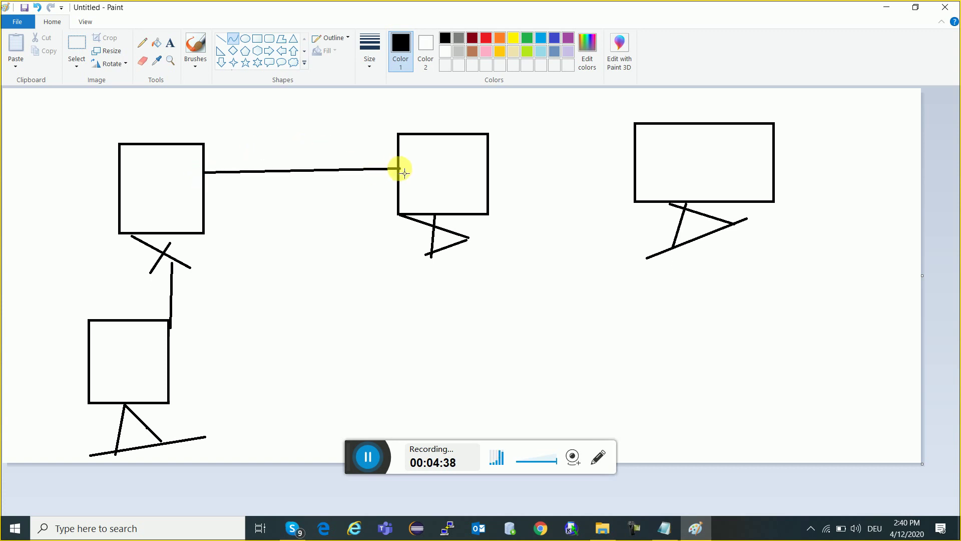
drag(505, 169, 390, 187)
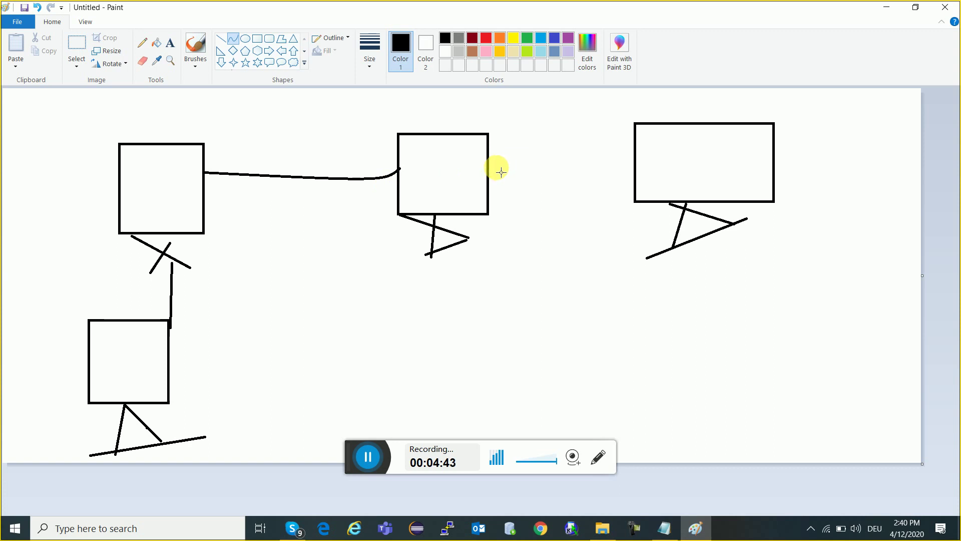
drag(495, 167, 397, 180)
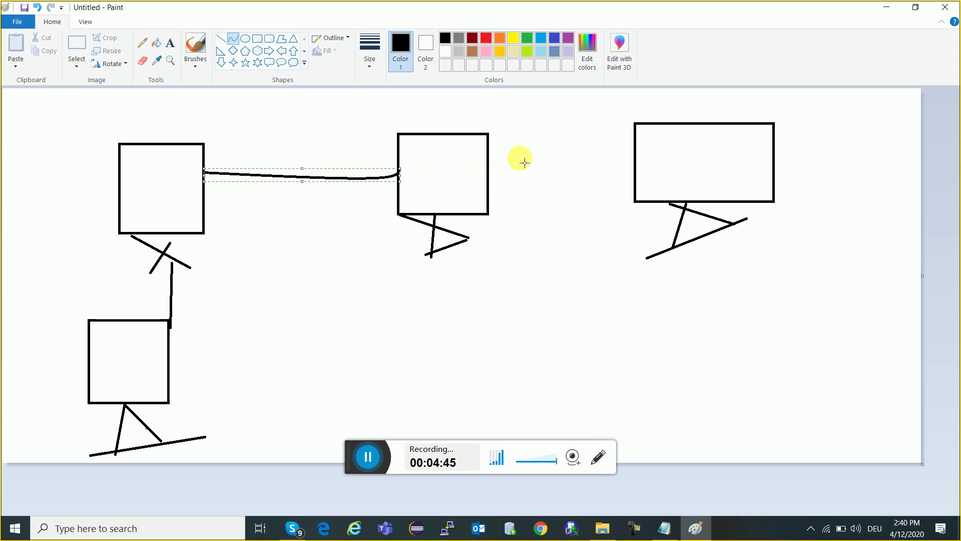
drag(493, 172, 638, 163)
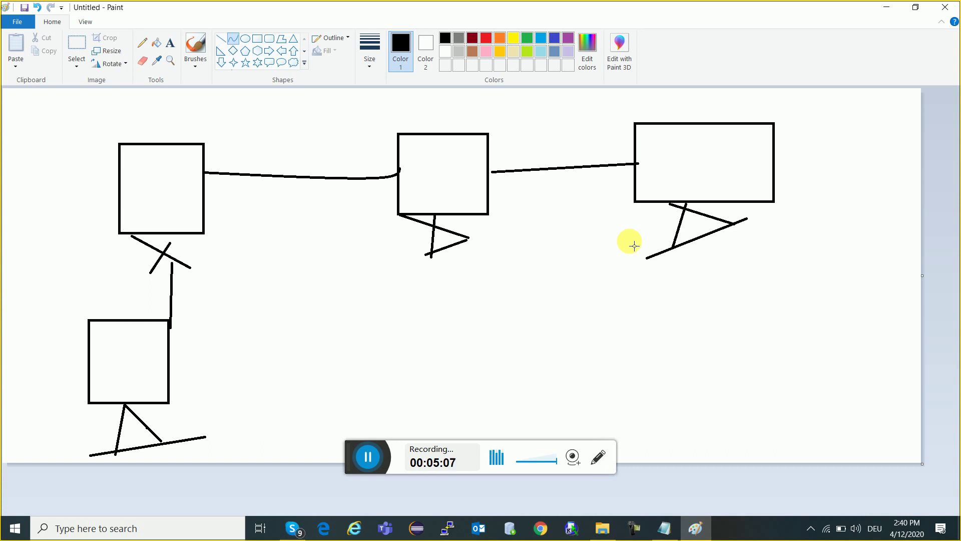
Step: Draw a rounded rectangle in the empty area below the wide upper-right rectangle
click(270, 40)
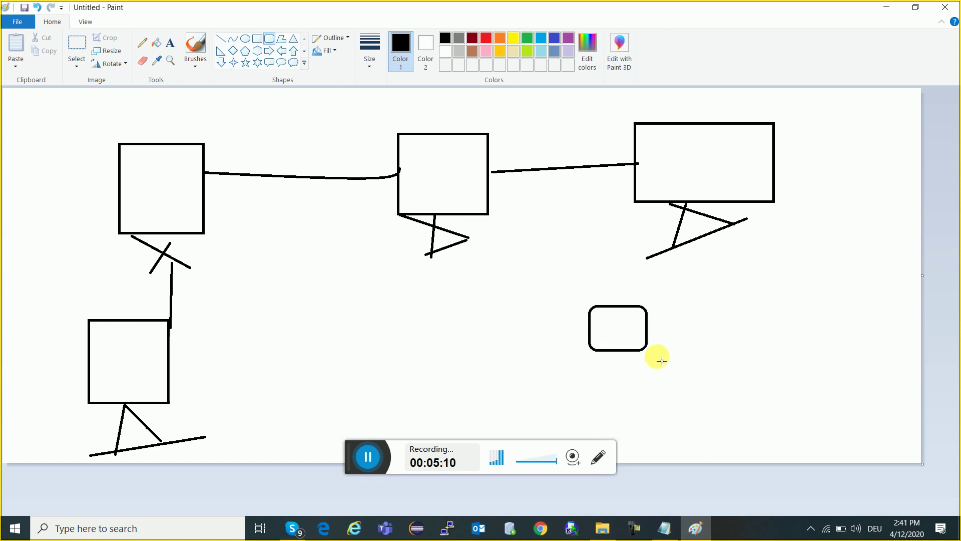